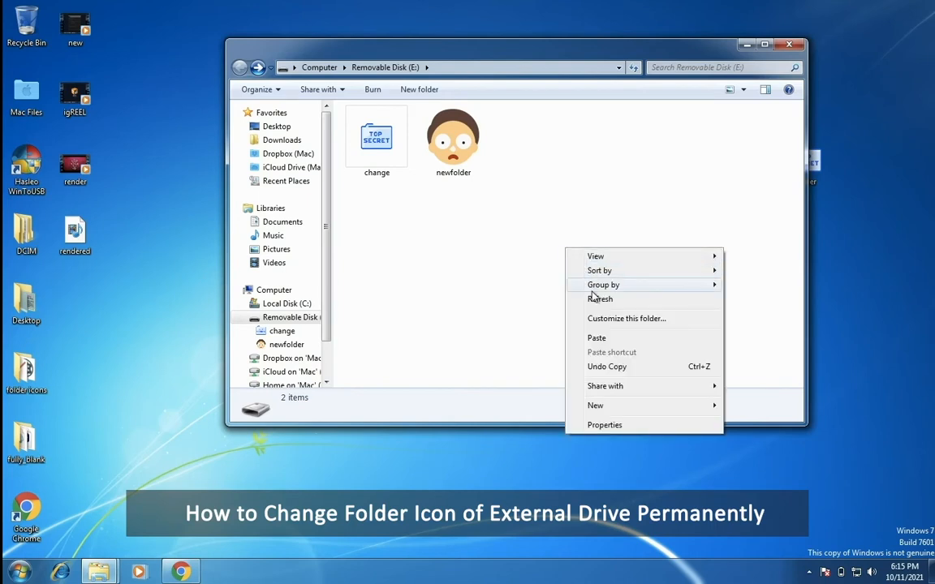
# Step: Create a folder named new_folder in the removable drive's empty area
pyautogui.click(520, 244)
pyautogui.rightClick(498, 223)
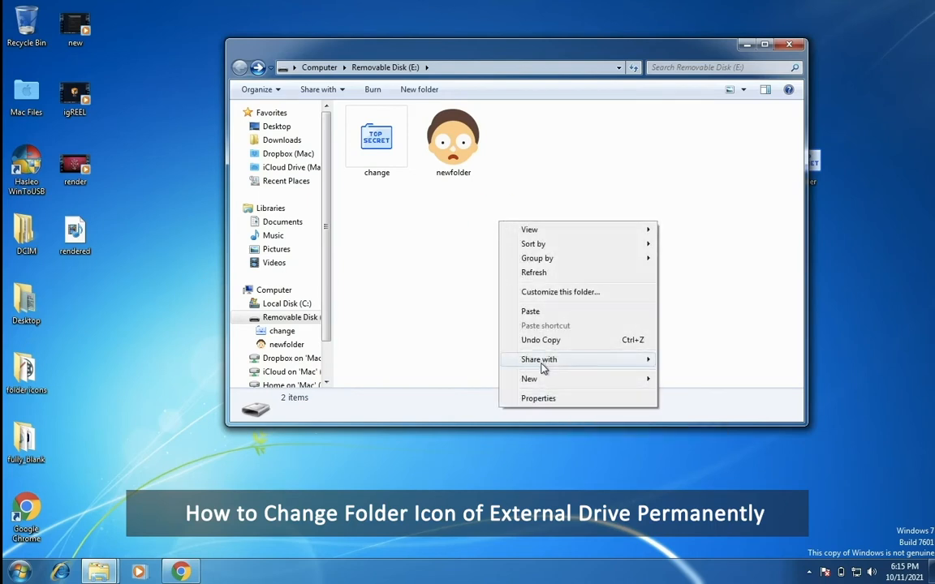
pyautogui.moveTo(529, 379)
pyautogui.click(682, 379)
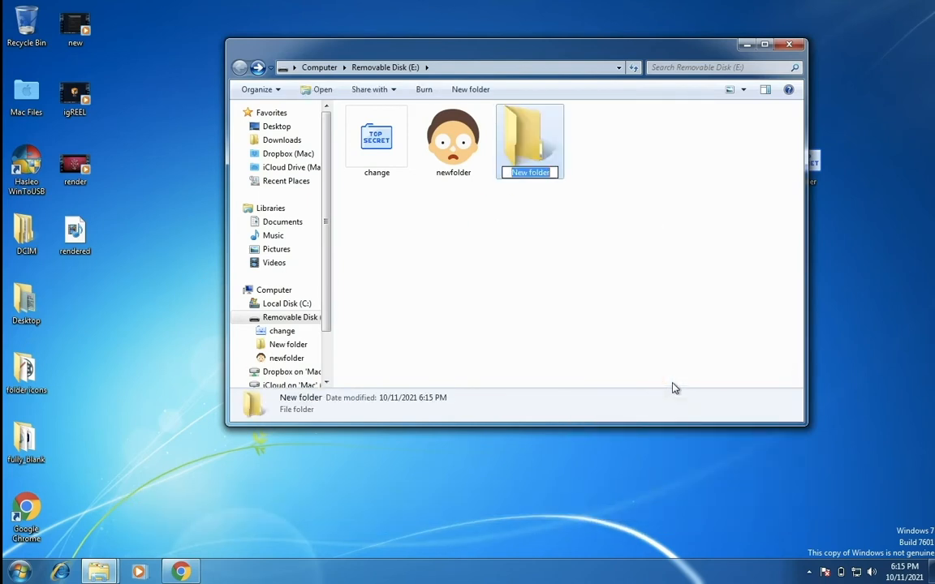
pyautogui.write('new')
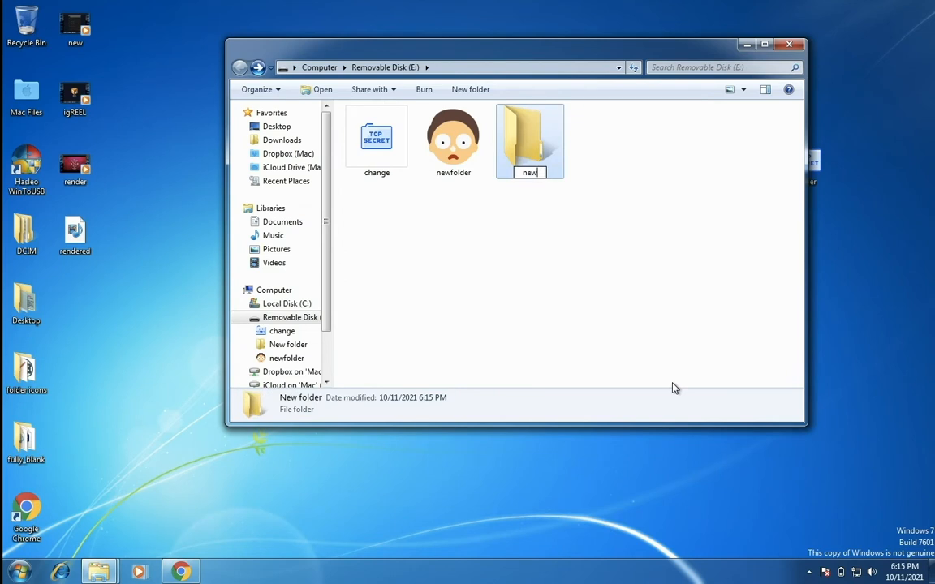
pyautogui.write('_folder')
pyautogui.press('Return')
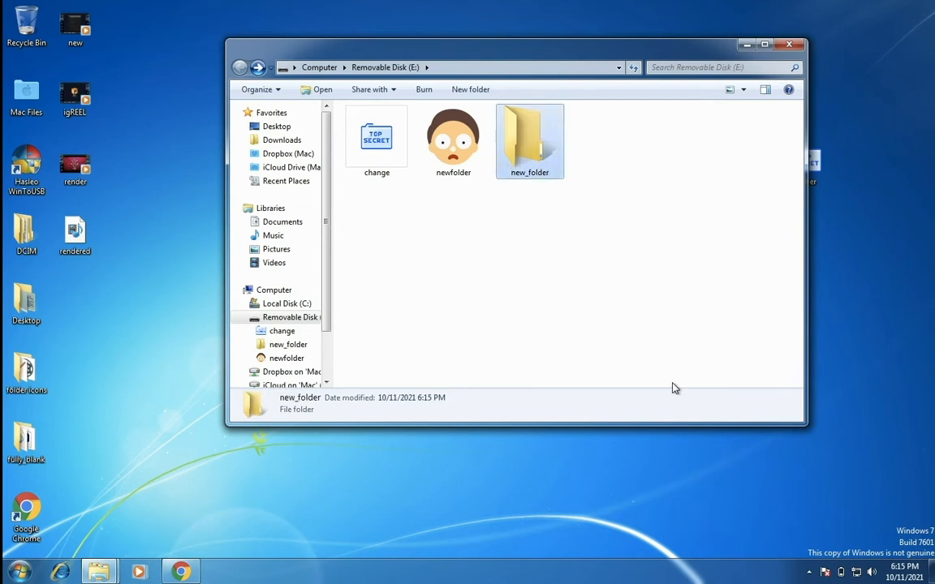
pyautogui.click(683, 219)
# Step: Select the baby-yoda image in the desktop folder icons collection and bring the converter page forward
pyautogui.doubleClick(26, 373)
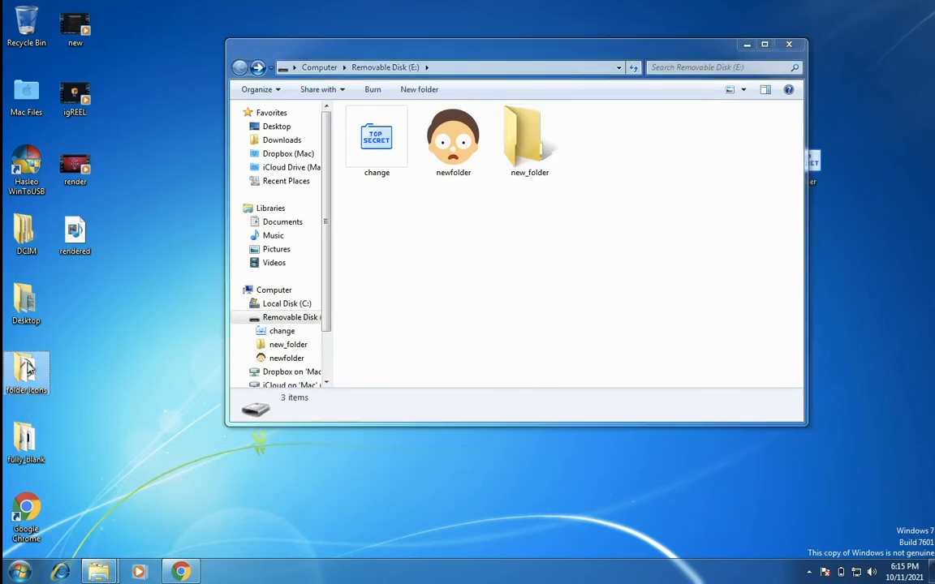
pyautogui.click(469, 154)
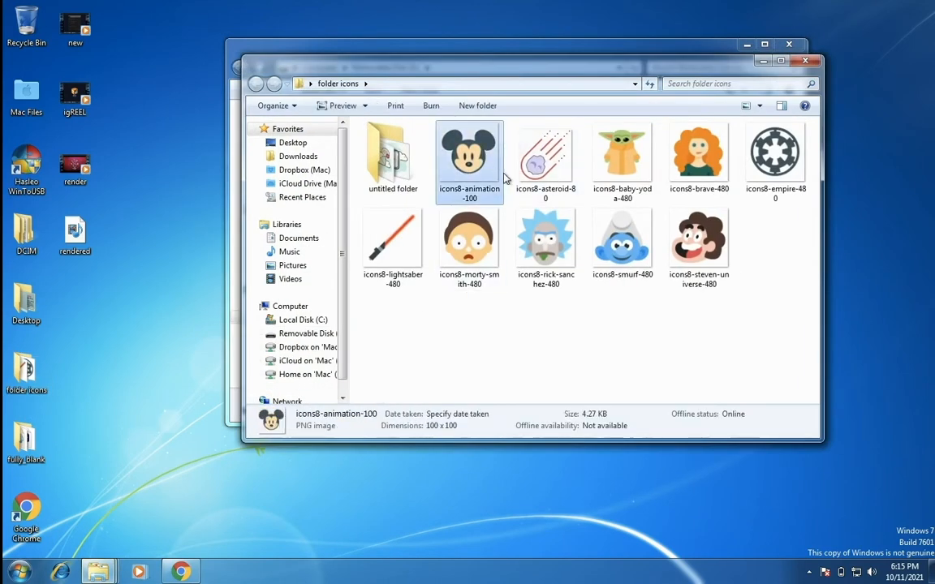
pyautogui.click(635, 172)
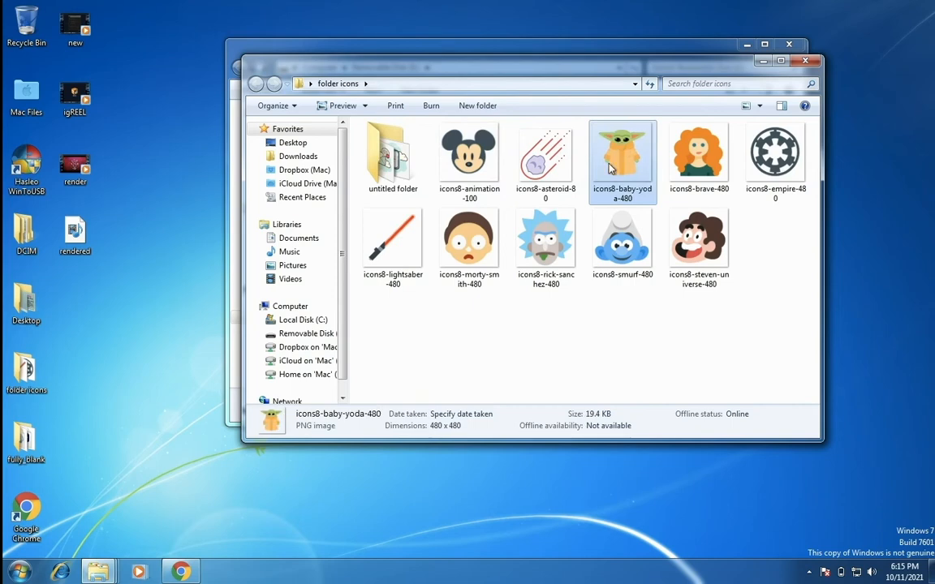
pyautogui.click(187, 573)
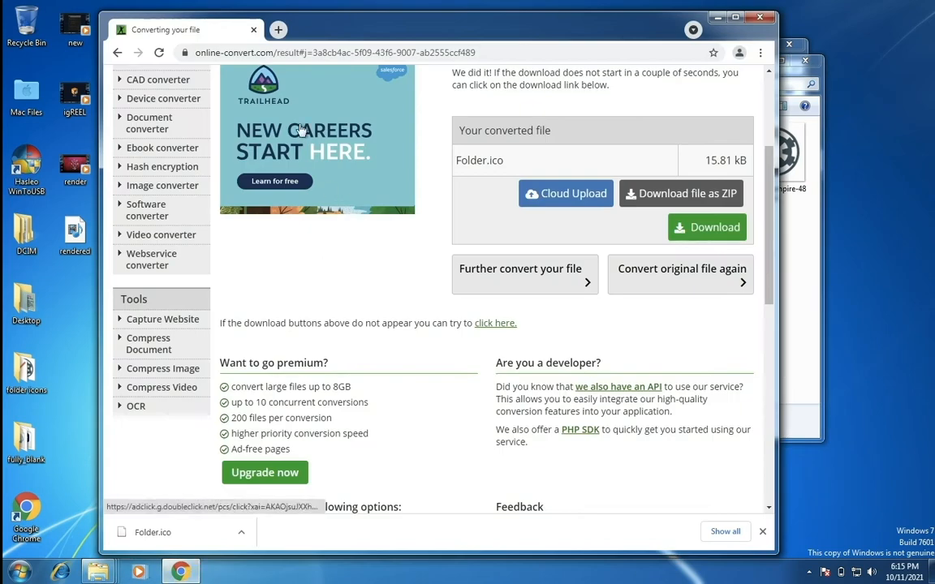
pyautogui.scroll(3, 406, 244)
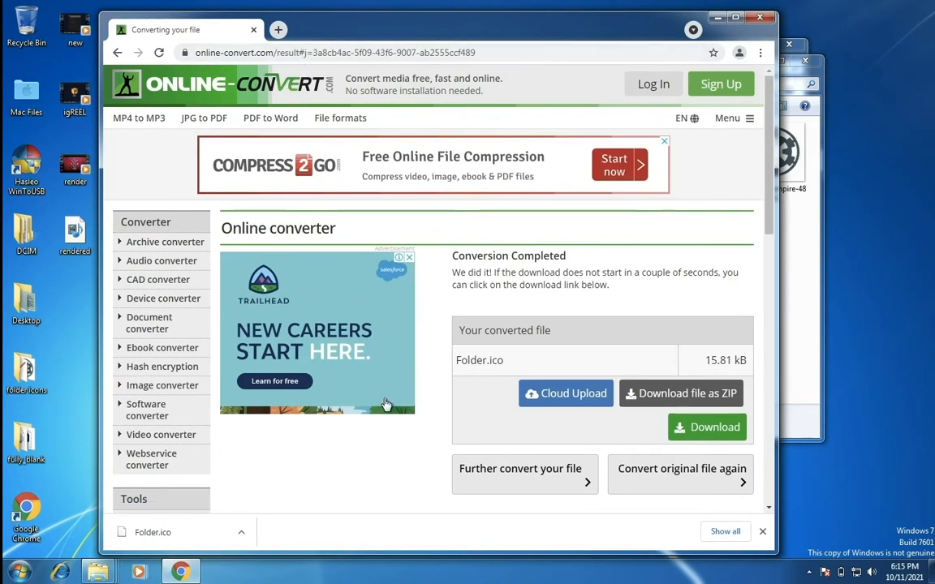
# Step: Drop the baby-yoda PNG onto image.online-convert.com's ICO converter and start the conversion
pyautogui.click(117, 52)
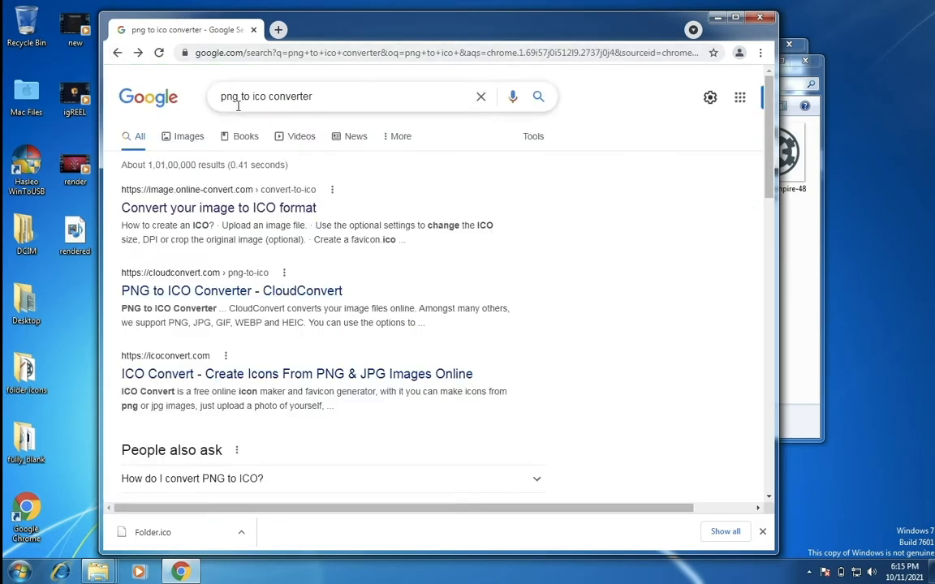
pyautogui.click(220, 207)
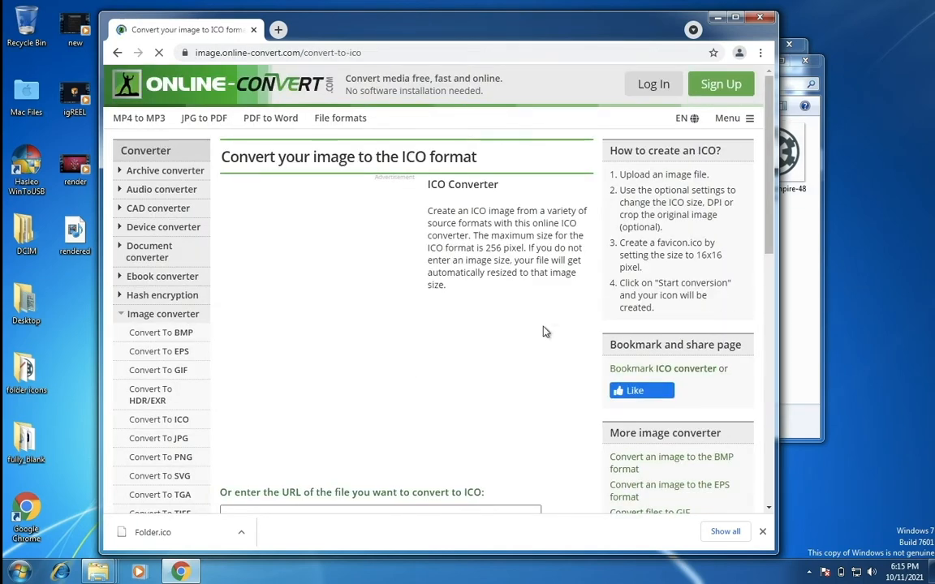
pyautogui.scroll(-3, 524, 331)
pyautogui.hotkey('alt', 'Tab')
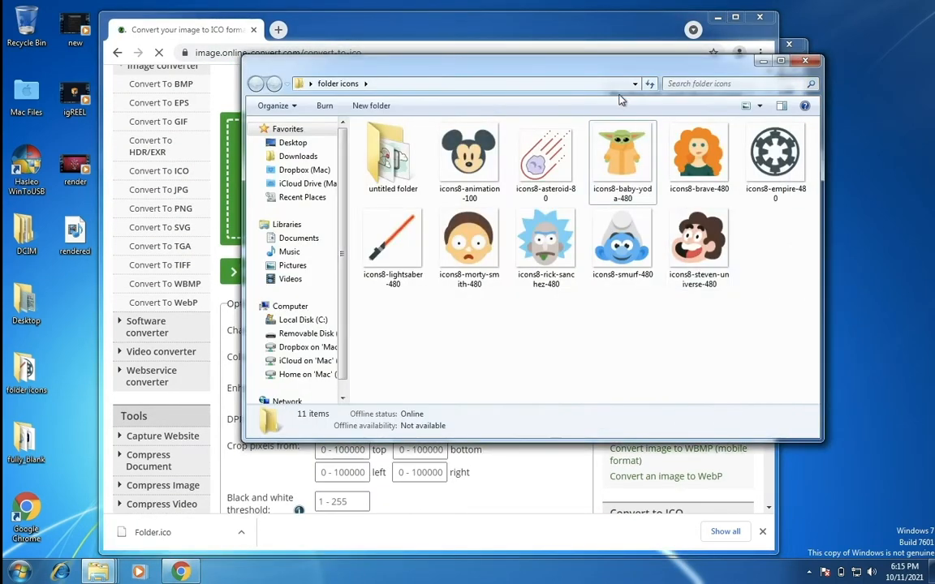
pyautogui.moveTo(622, 69); pyautogui.dragTo(503, 324)
pyautogui.moveTo(434, 357); pyautogui.dragTo(416, 191)
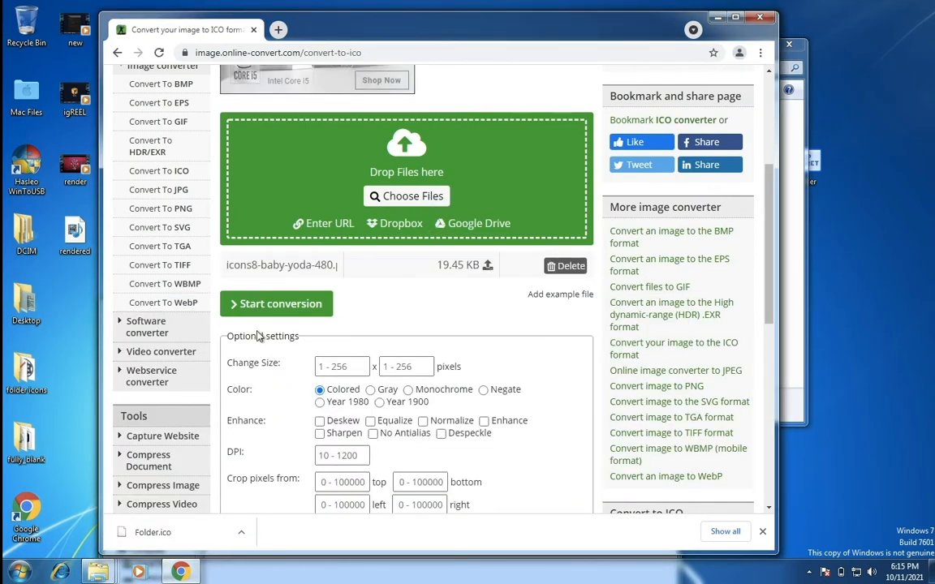
pyautogui.click(275, 304)
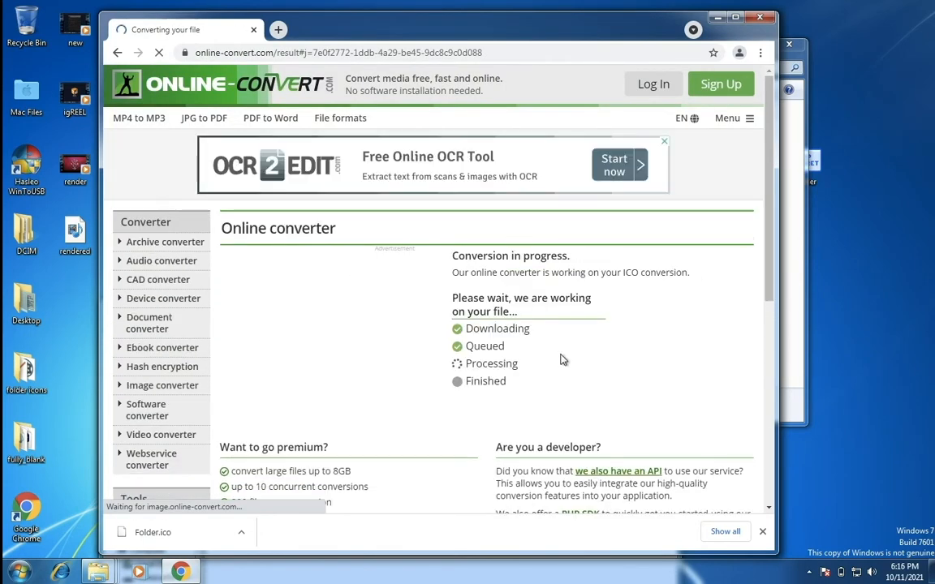
pyautogui.scroll(-1, 560, 361)
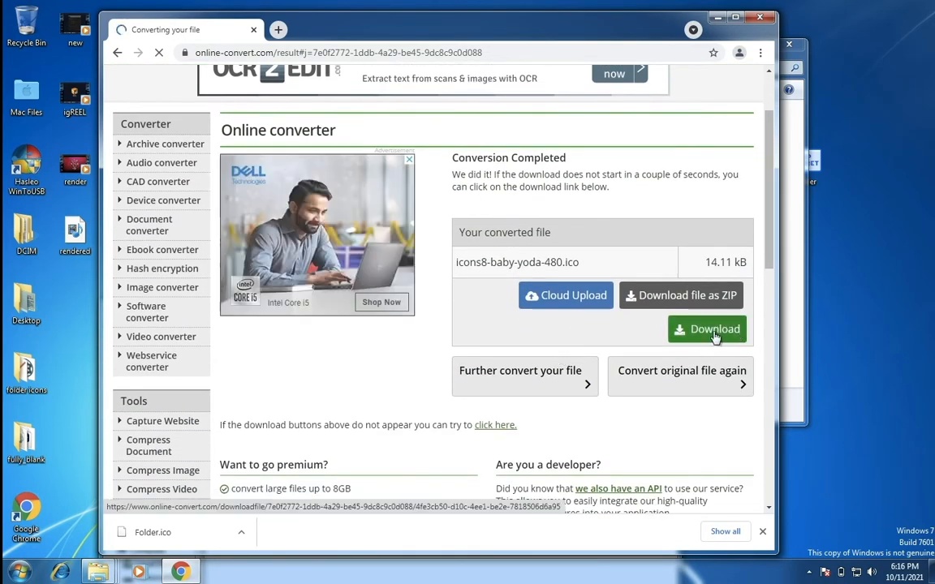
# Step: Download icons8-baby-yoda-480.ico, drag it onto the desktop, and minimize Chrome
pyautogui.click(715, 333)
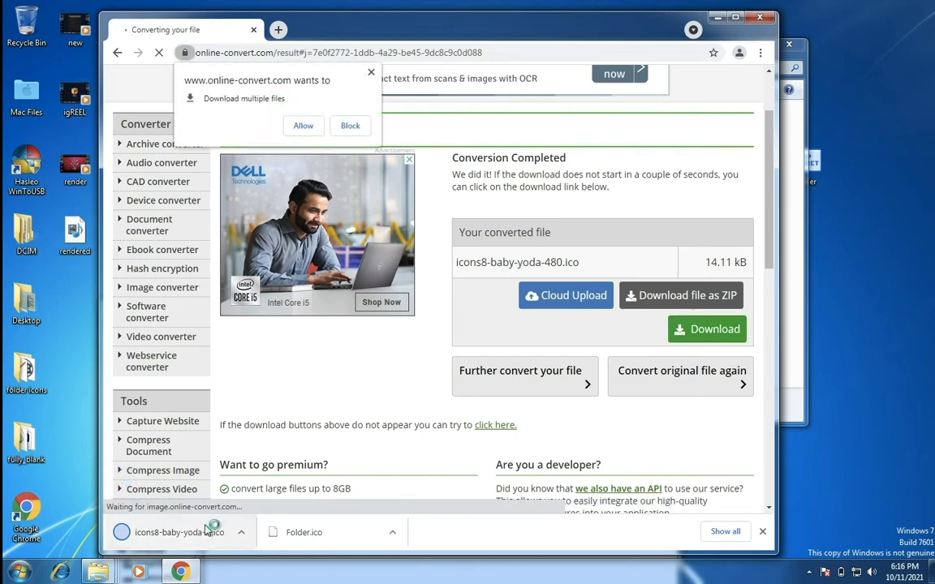
pyautogui.moveTo(809, 327); pyautogui.dragTo(854, 313)
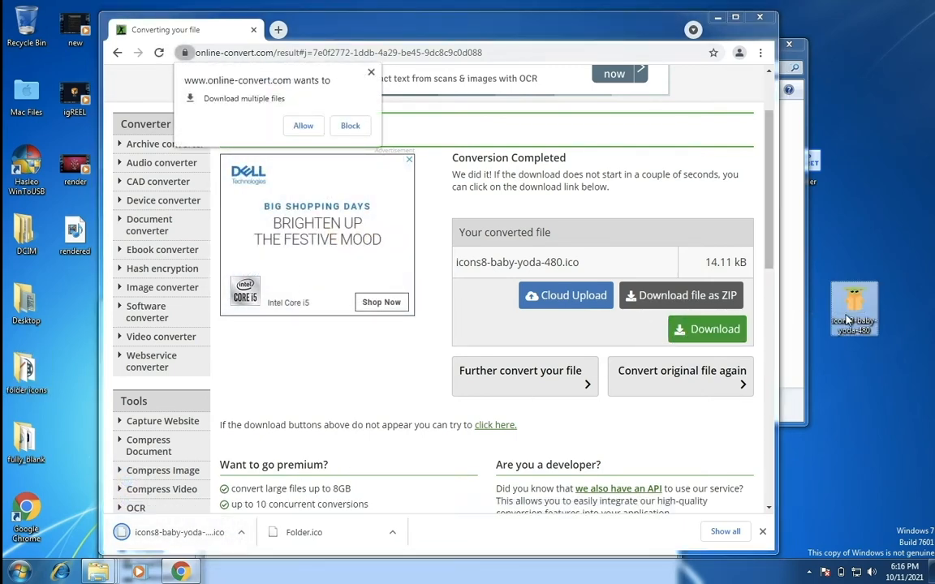
pyautogui.click(718, 17)
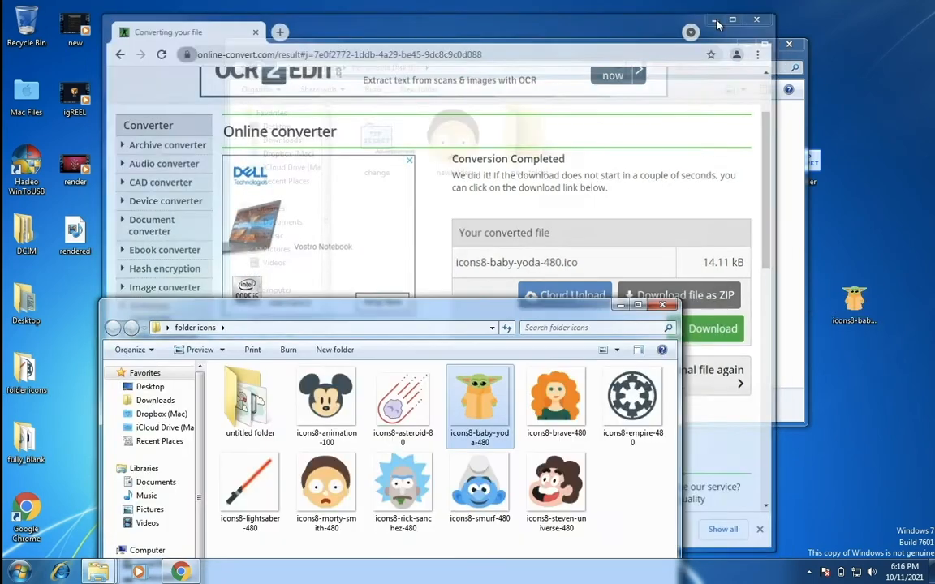
# Step: Check the desktop .ico file's properties and copy it into new_folder
pyautogui.click(619, 305)
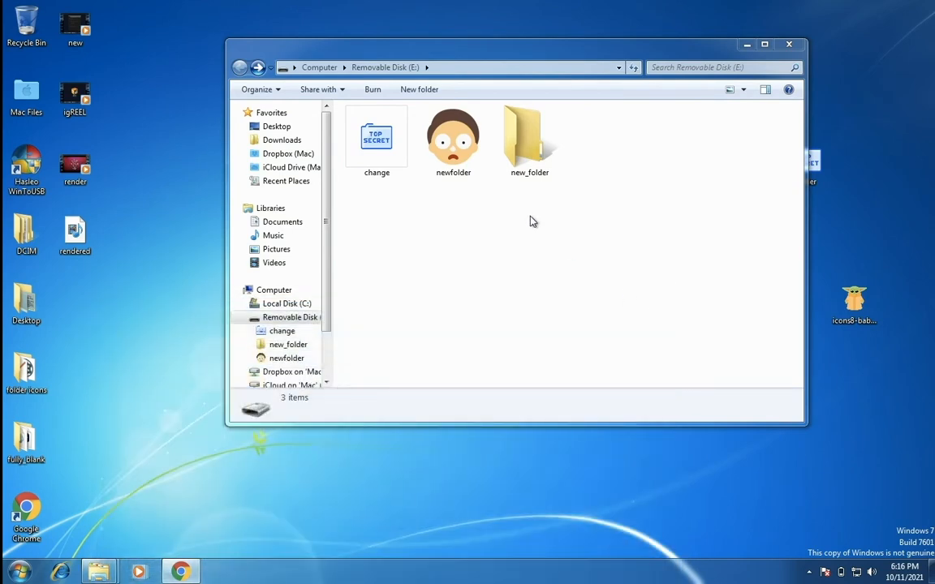
pyautogui.rightClick(847, 311)
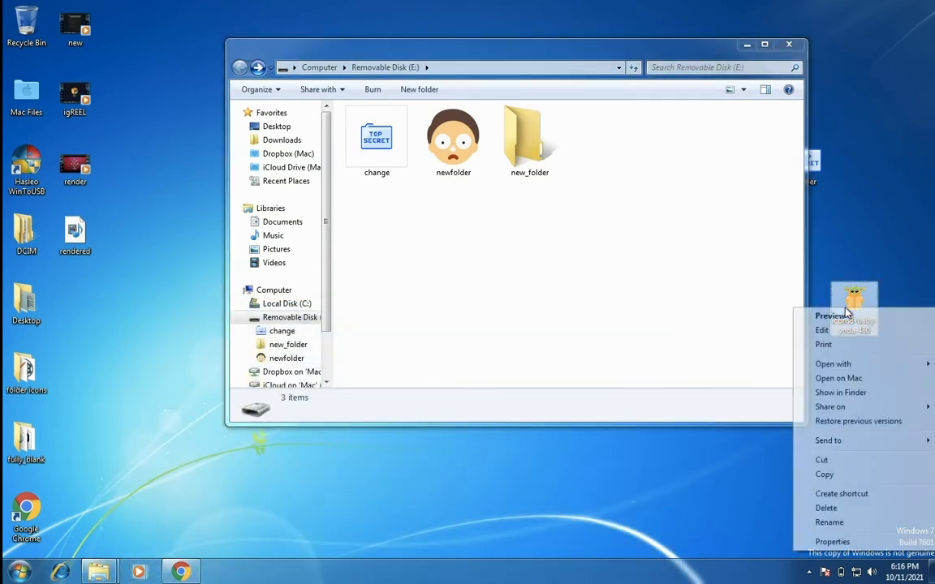
pyautogui.click(833, 541)
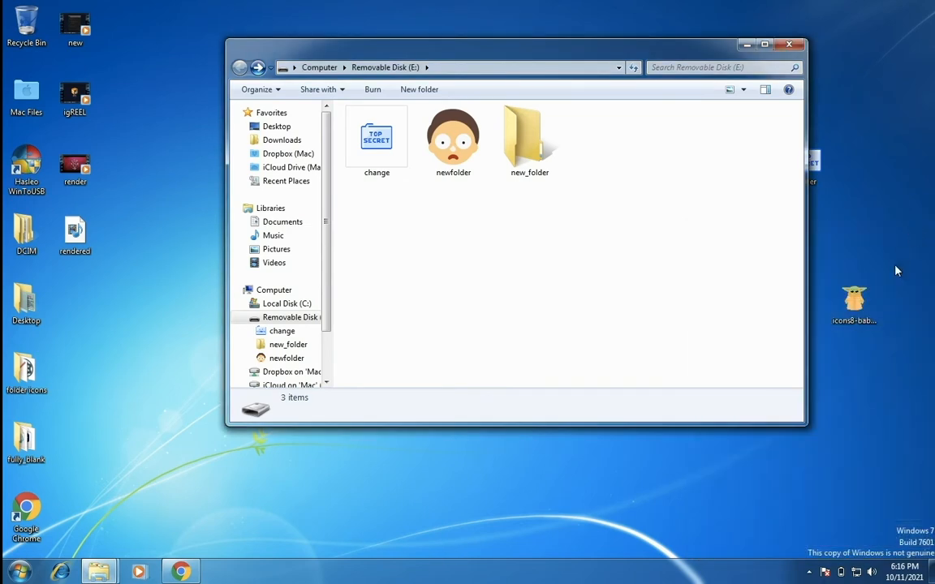
pyautogui.moveTo(853, 302)
pyautogui.mouseDown()
pyautogui.moveTo(574, 180)
pyautogui.moveTo(529, 144)
pyautogui.mouseUp()
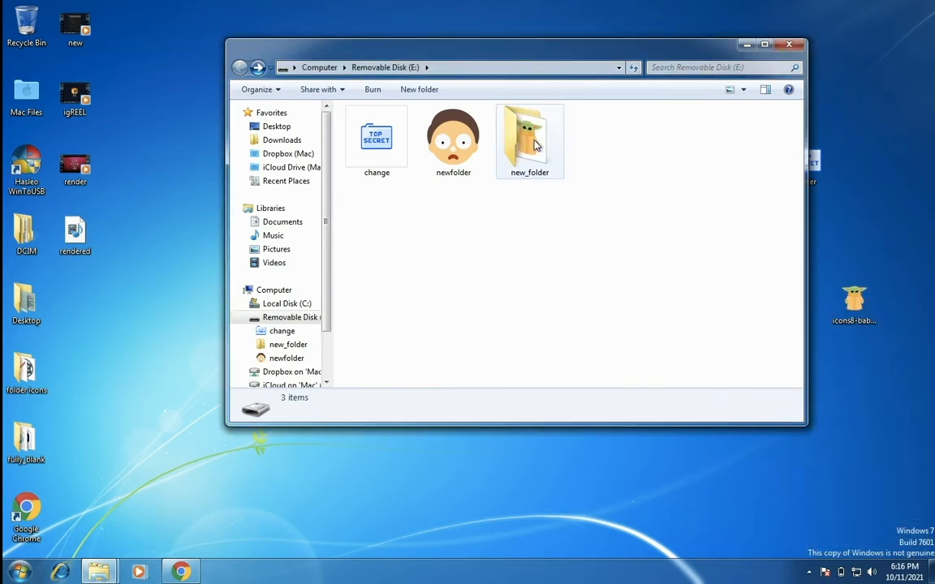
pyautogui.doubleClick(529, 145)
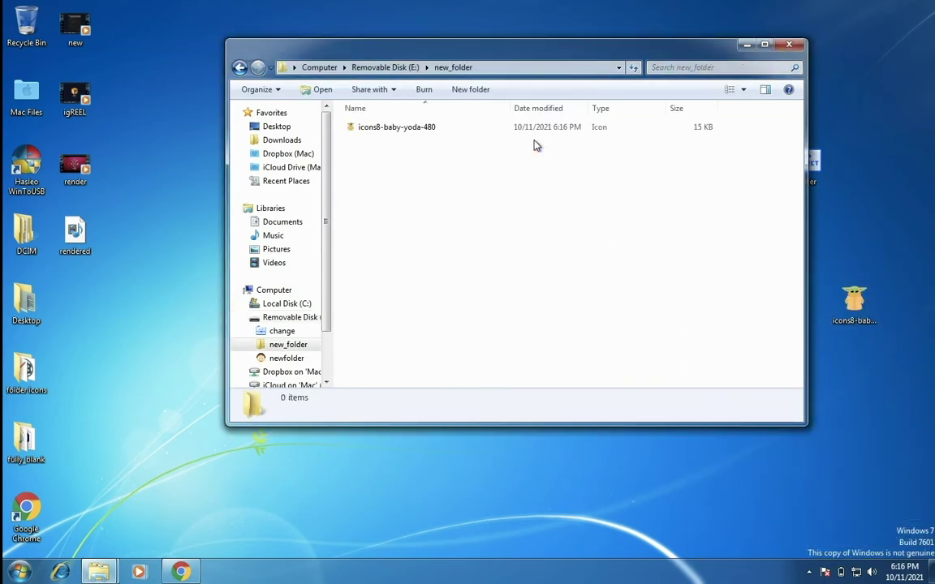
# Step: Rename the copied icon to folder, then bring up the Run prompt
pyautogui.click(397, 127)
pyautogui.rightClick(397, 127)
pyautogui.click(443, 330)
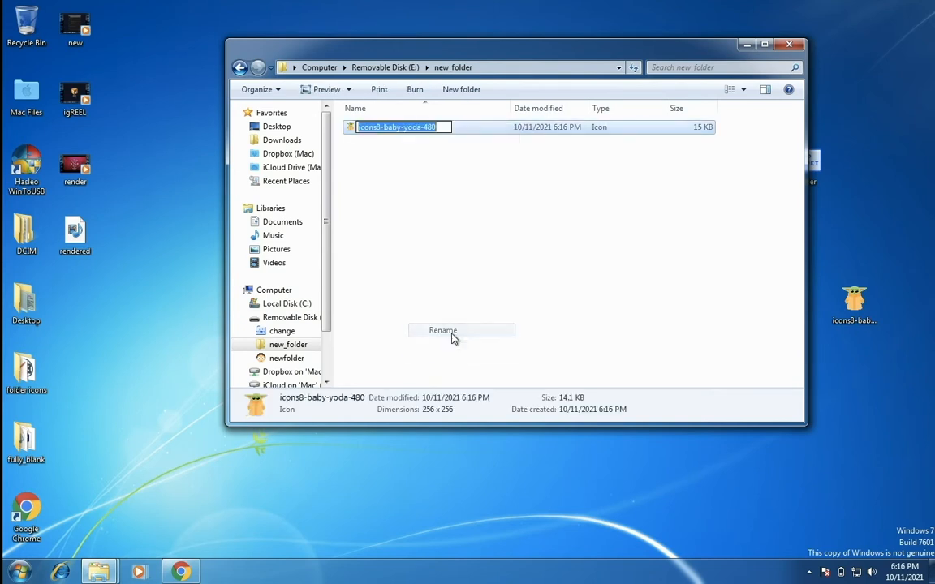
pyautogui.write('folder')
pyautogui.press('Return')
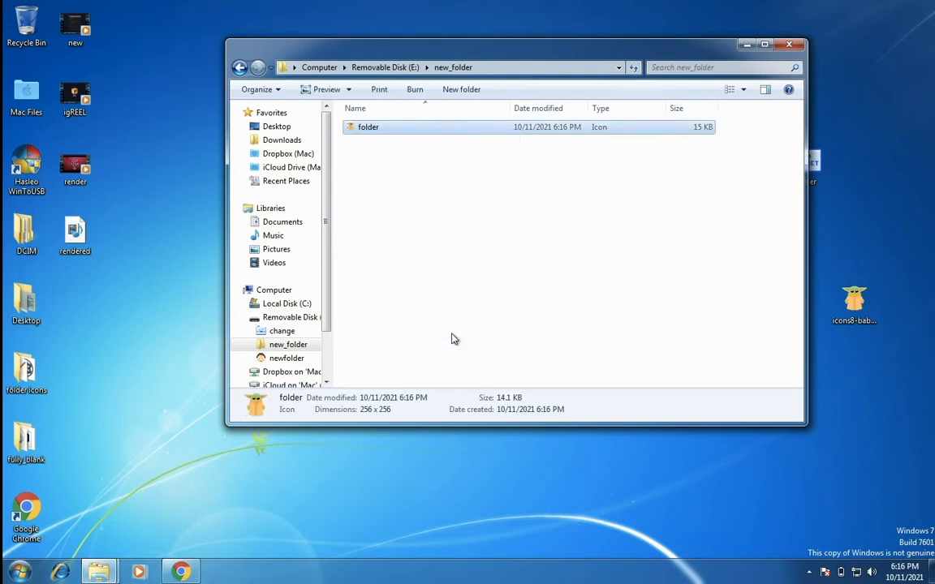
pyautogui.click(442, 286)
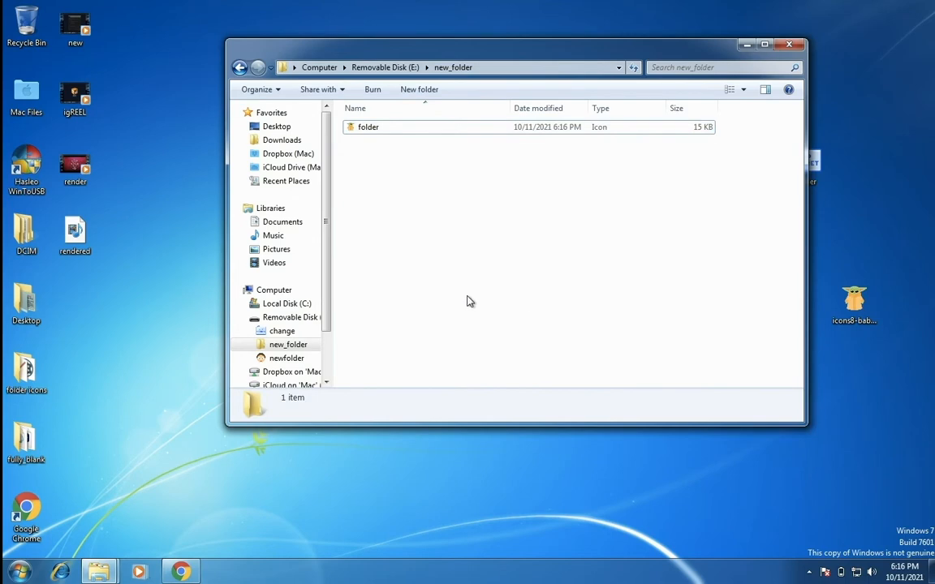
pyautogui.press('super+r')
pyautogui.moveTo(184, 424); pyautogui.dragTo(515, 239)
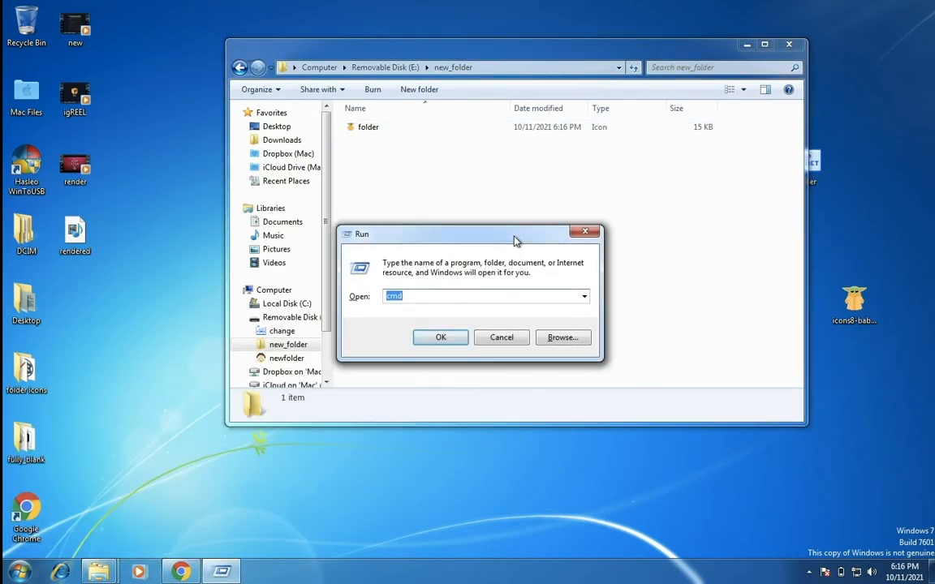
pyautogui.write('notepad')
# Step: Launch Notepad, write [.ShellClassInfo] with ConfirmFileOp=0, IconFile=folder.ico, IconIndex=0, and begin saving
pyautogui.press('Return')
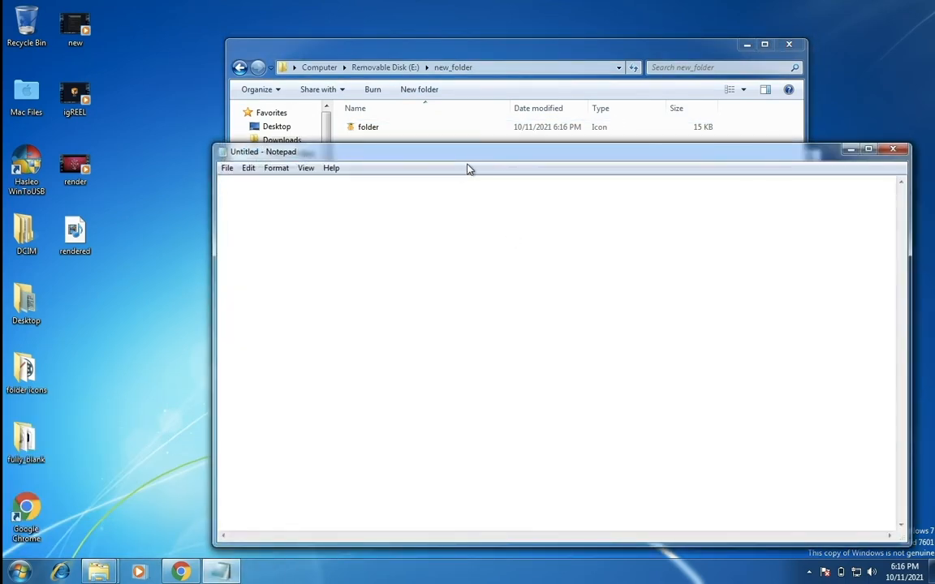
pyautogui.moveTo(468, 154); pyautogui.dragTo(459, 161)
pyautogui.write('[]')
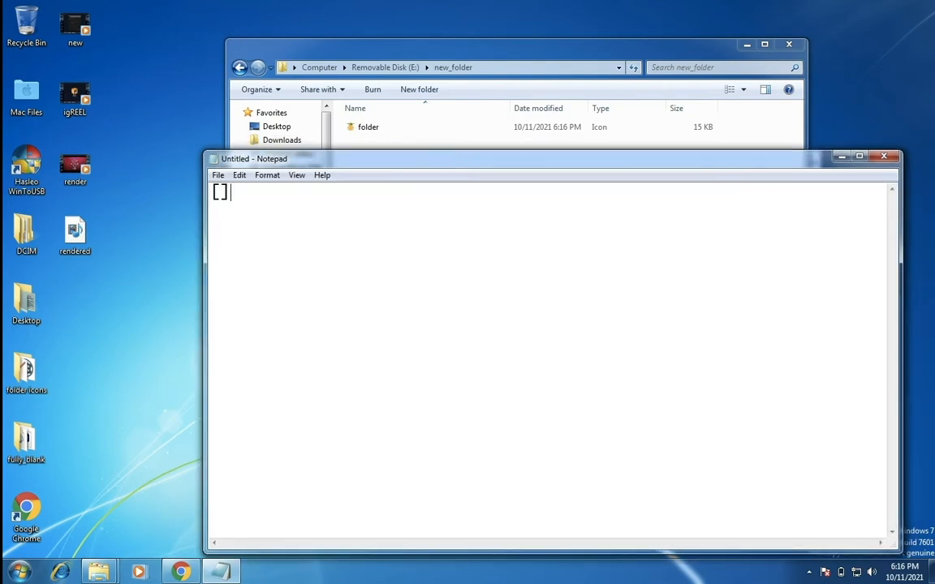
pyautogui.write('.Shell')
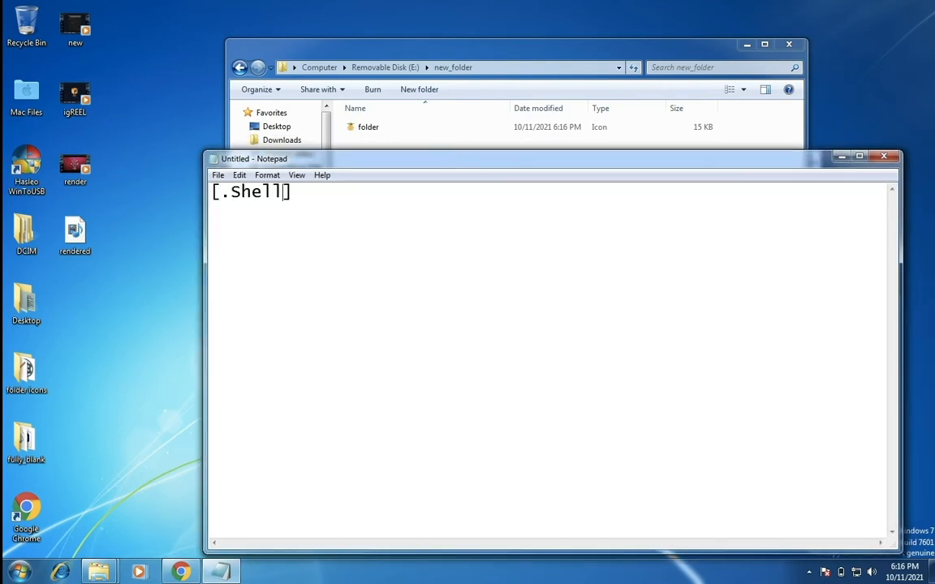
pyautogui.write('ClassInfo')
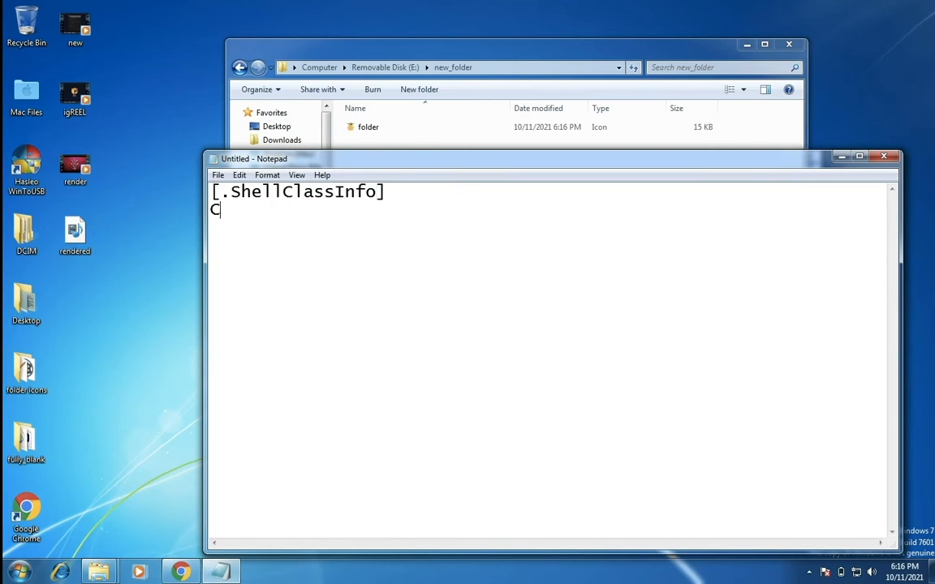
pyautogui.write('onfirm')
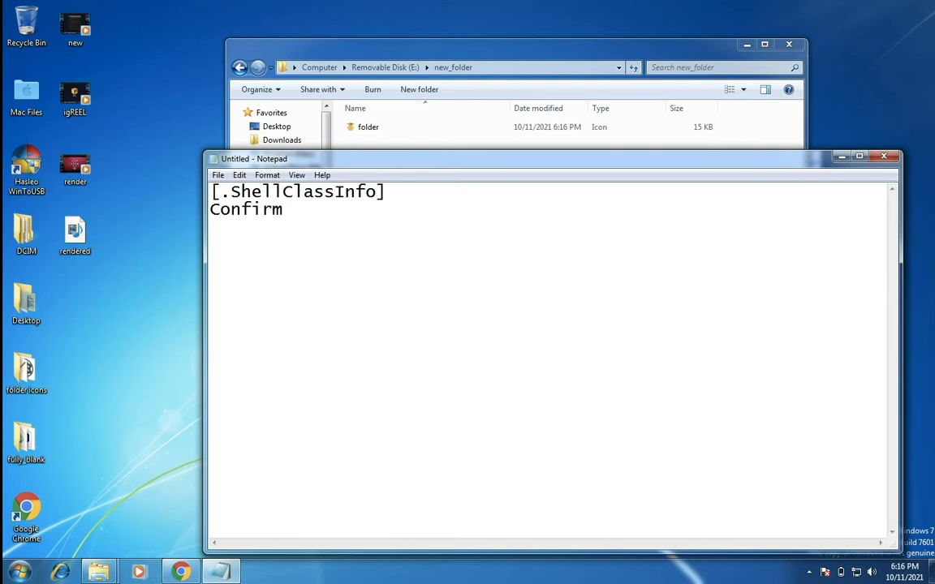
pyautogui.write('FileOp=0')
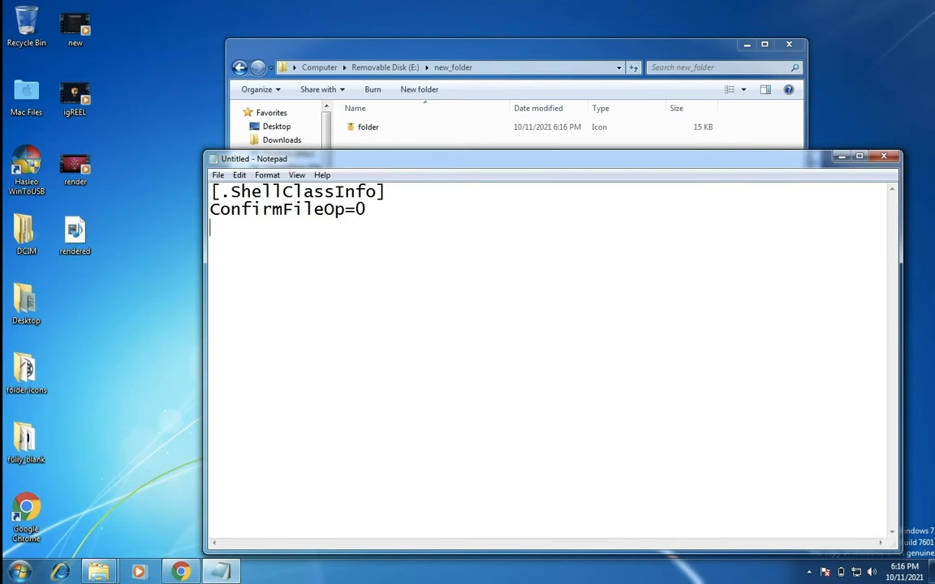
pyautogui.write('onFi')
pyautogui.write('le=')
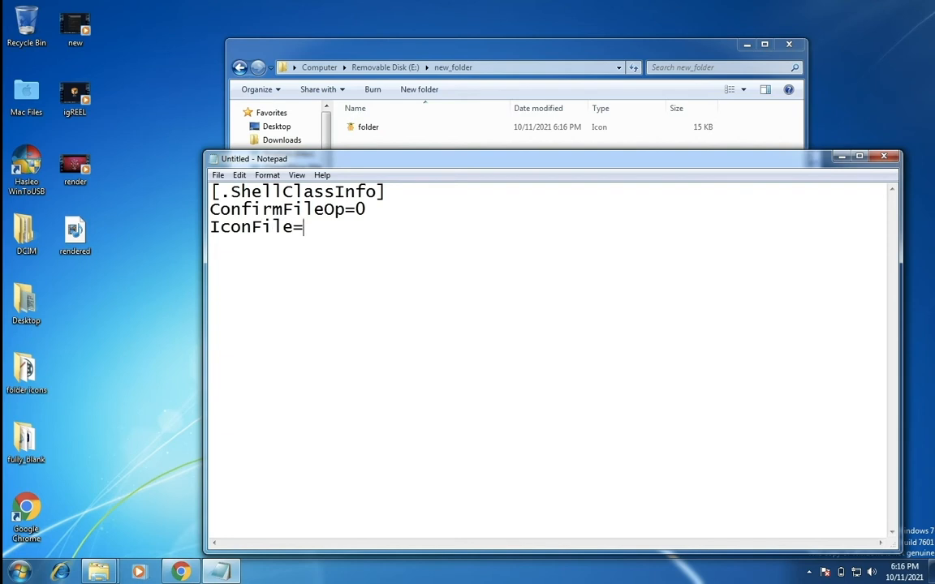
pyautogui.write('ffolder.')
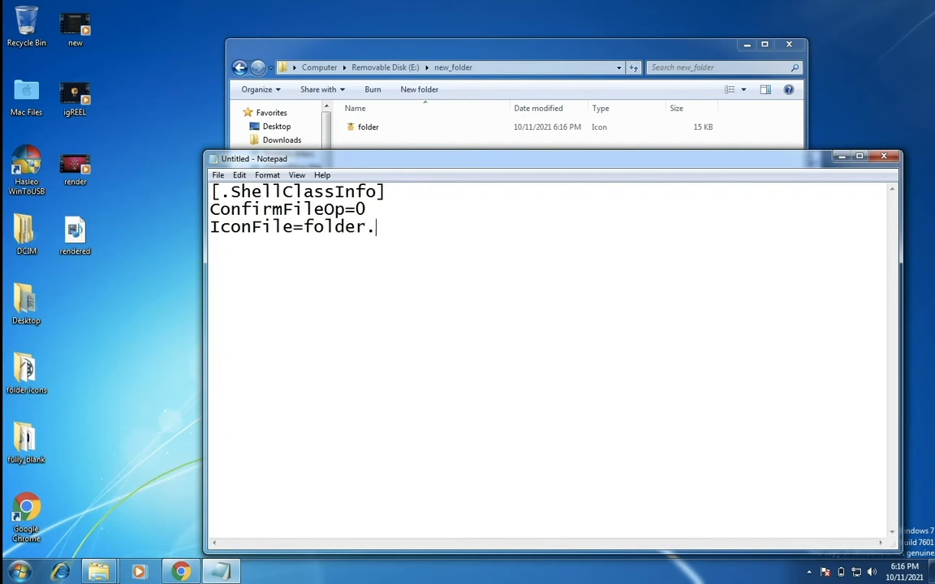
pyautogui.write('ico')
pyautogui.write('con')
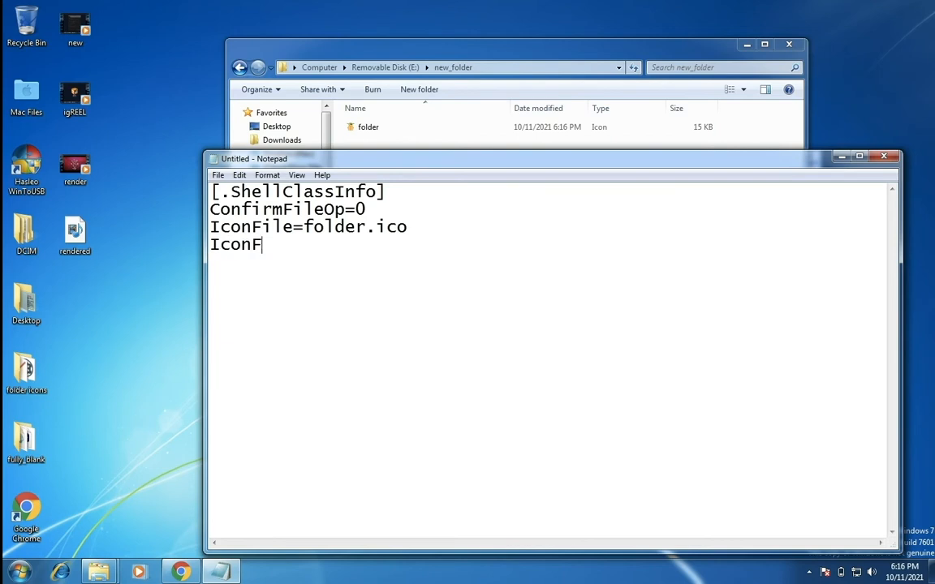
pyautogui.write('Index')
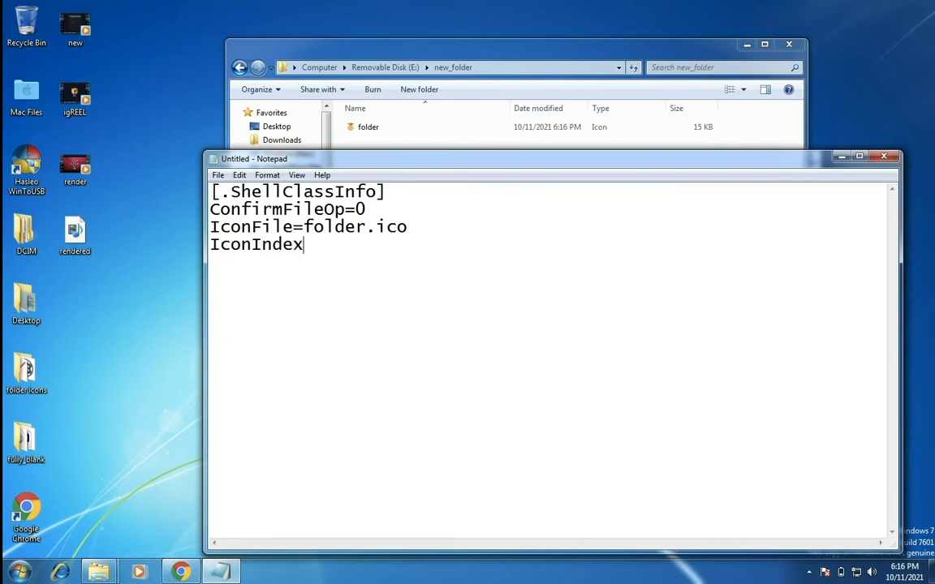
pyautogui.write('=0')
pyautogui.hotkey('ctrl', 's')
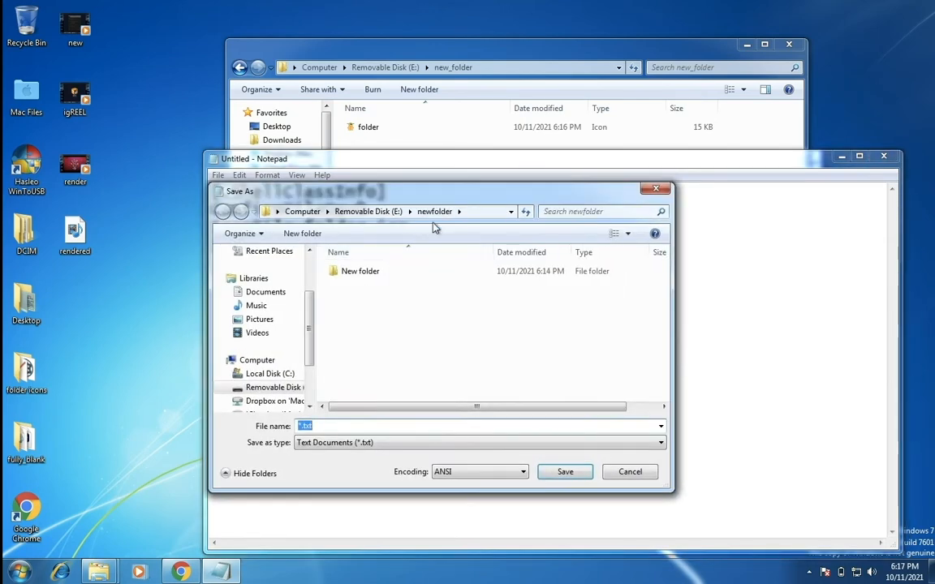
# Step: Save as desktop.ini with type All Files in E:\new_folder, then close Notepad
pyautogui.click(367, 211)
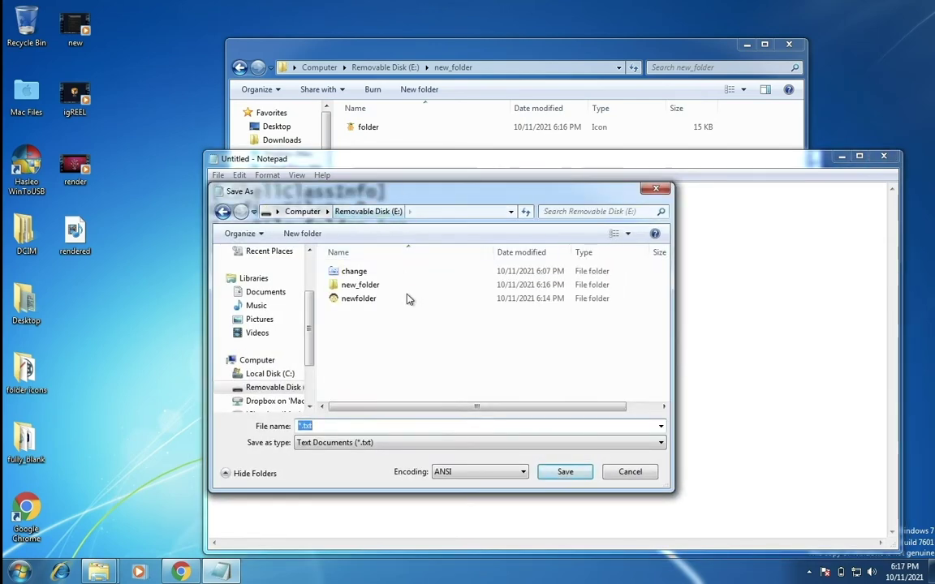
pyautogui.click(361, 285)
pyautogui.doubleClick(361, 285)
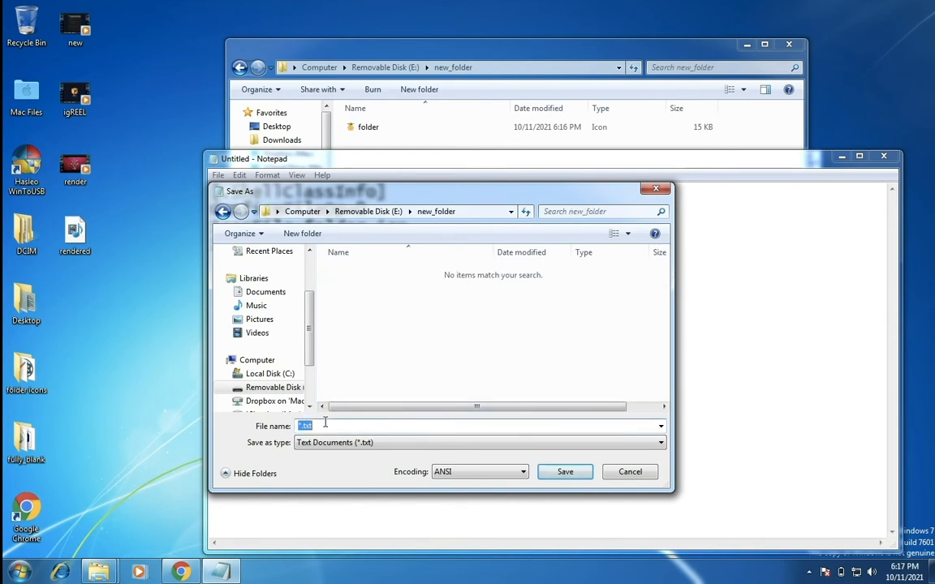
pyautogui.write('desktop')
pyautogui.write('.ini')
pyautogui.click(341, 443)
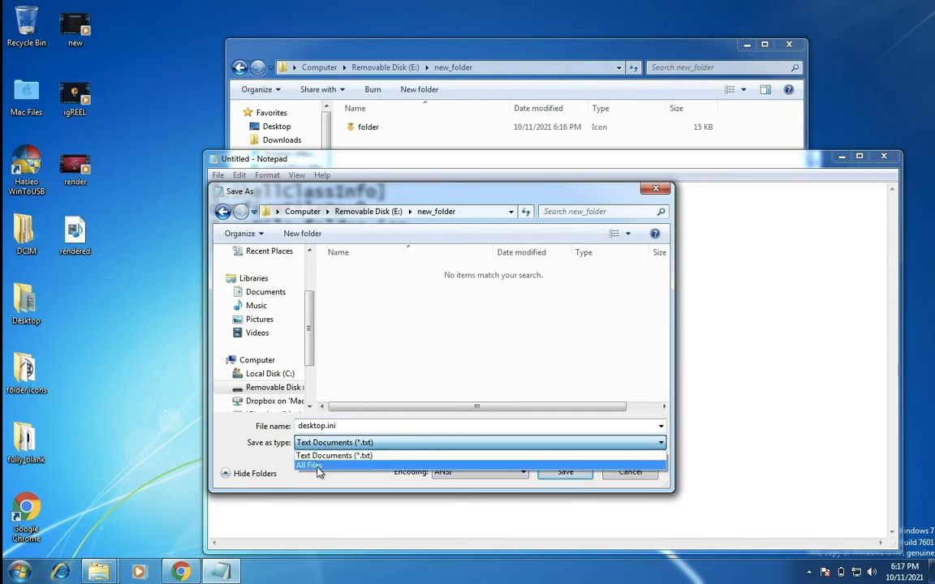
pyautogui.click(354, 460)
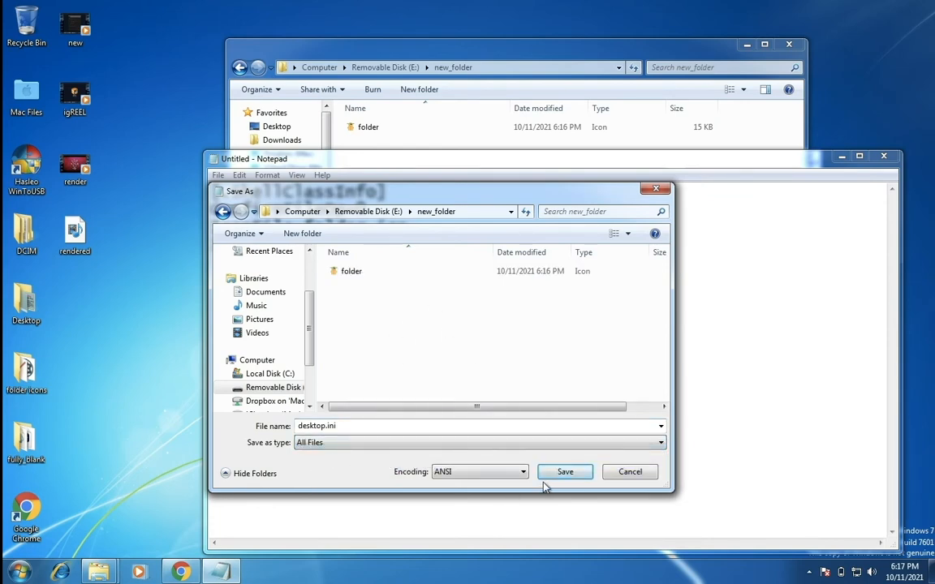
pyautogui.click(564, 472)
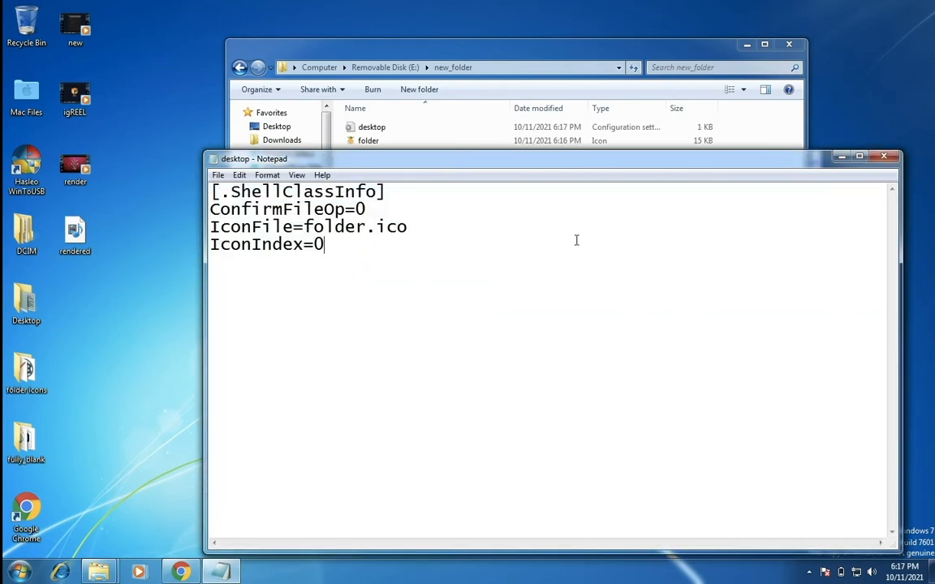
pyautogui.click(884, 157)
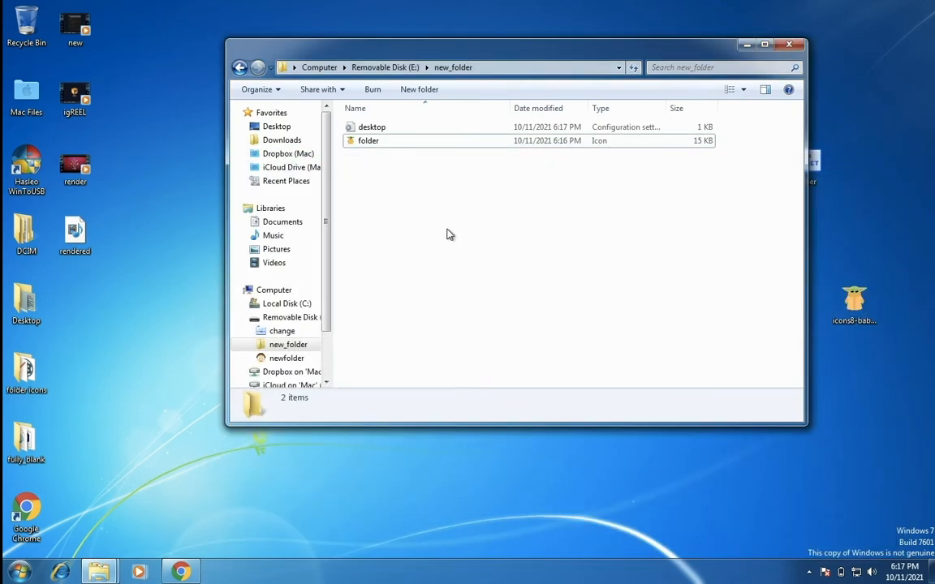
# Step: Refresh the listing, launch cmd from Run, and execute attrib +s E:\new_folder
pyautogui.rightClick(450, 234)
pyautogui.click(481, 276)
pyautogui.press('super+r')
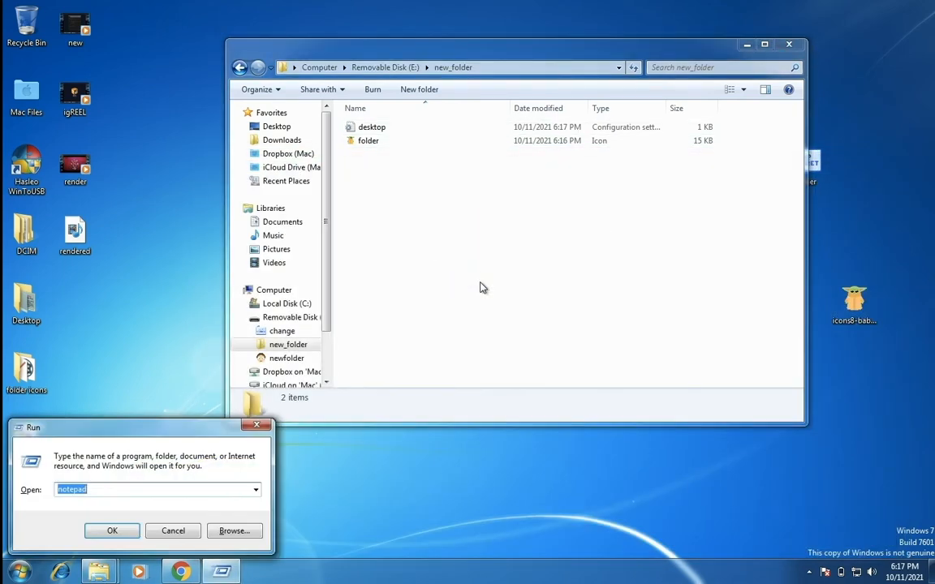
pyautogui.moveTo(211, 429); pyautogui.dragTo(605, 173)
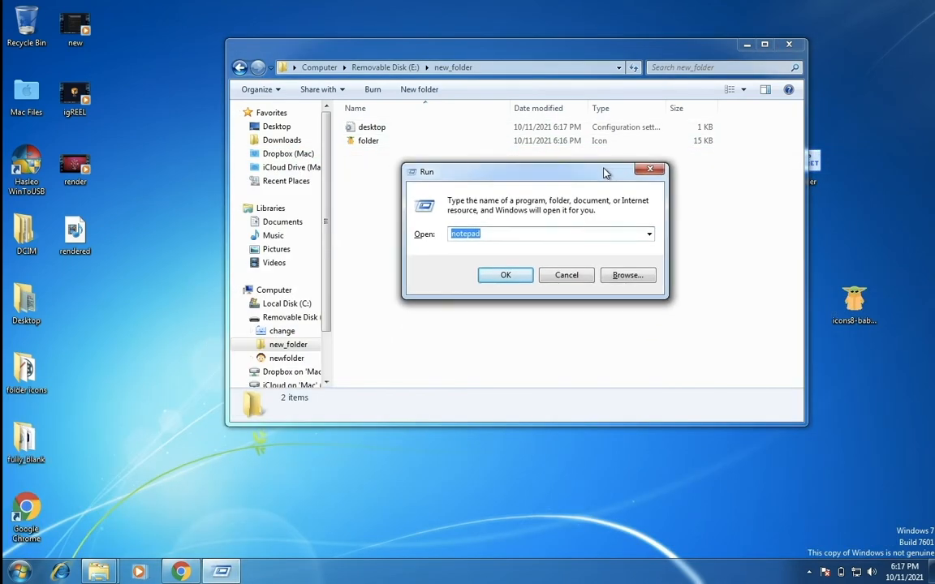
pyautogui.write('cmd')
pyautogui.press('Return')
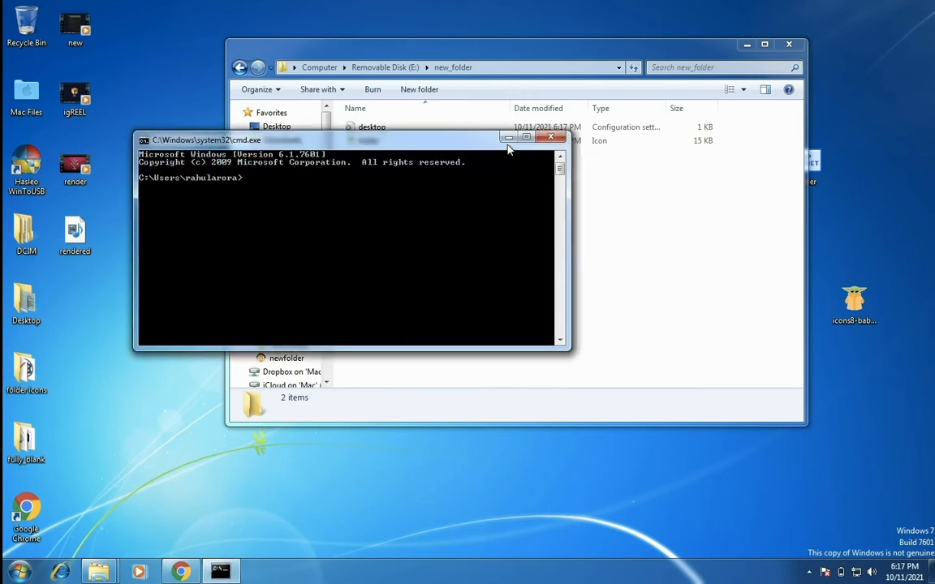
pyautogui.moveTo(509, 142); pyautogui.dragTo(586, 229)
pyautogui.write('attrib +s E:\\new_fold')
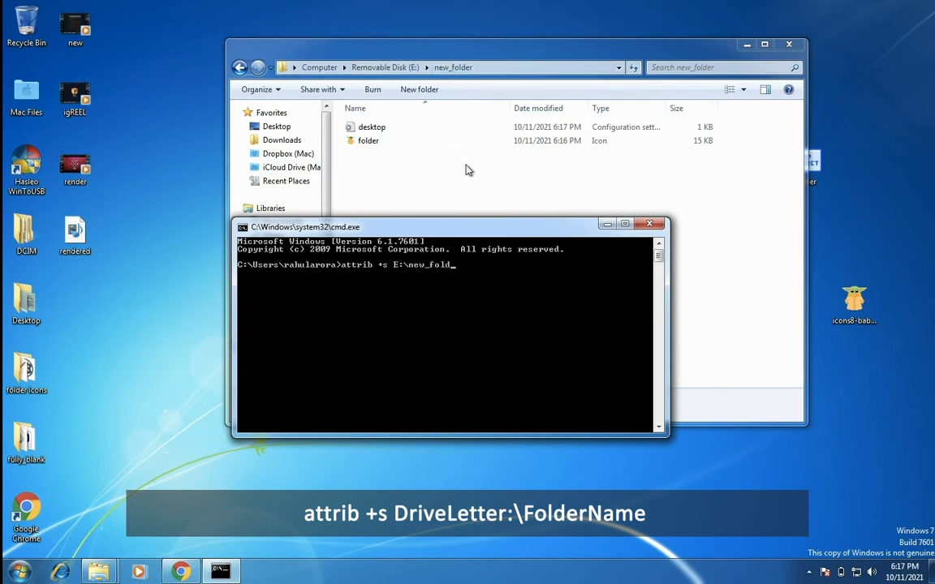
pyautogui.write('er')
pyautogui.press('Return')
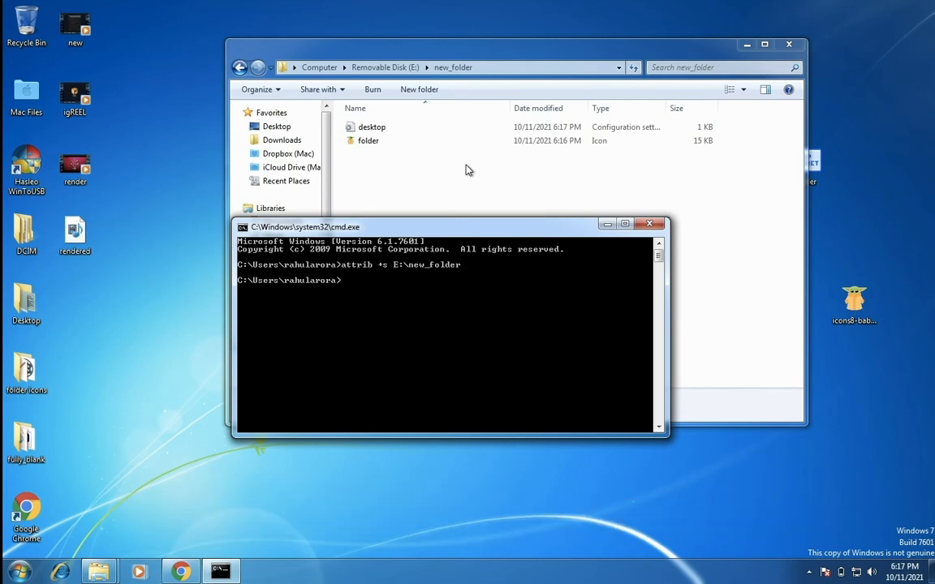
# Step: Close the console, refresh, and view Removable Disk (E:) where new_folder shows the Baby Yoda icon
pyautogui.click(649, 224)
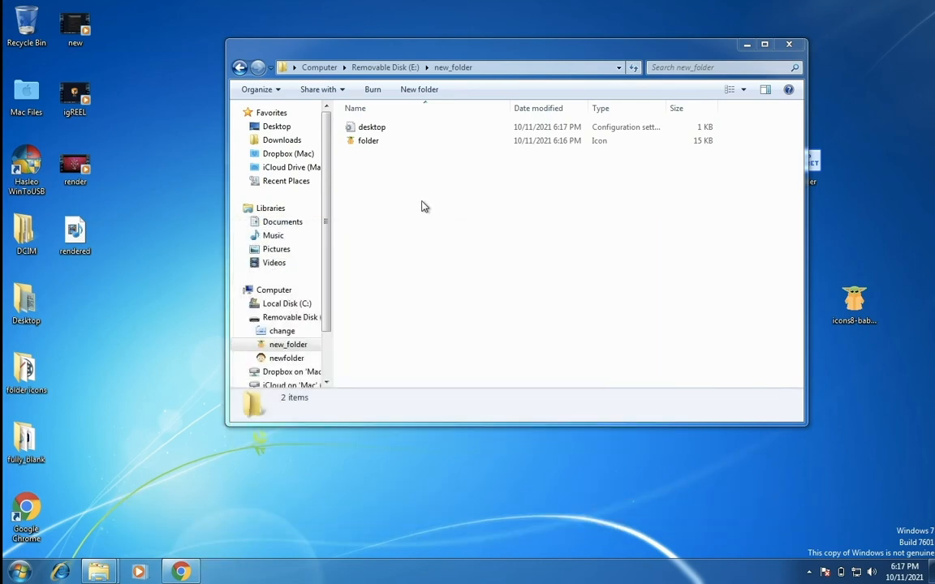
pyautogui.rightClick(428, 198)
pyautogui.click(446, 254)
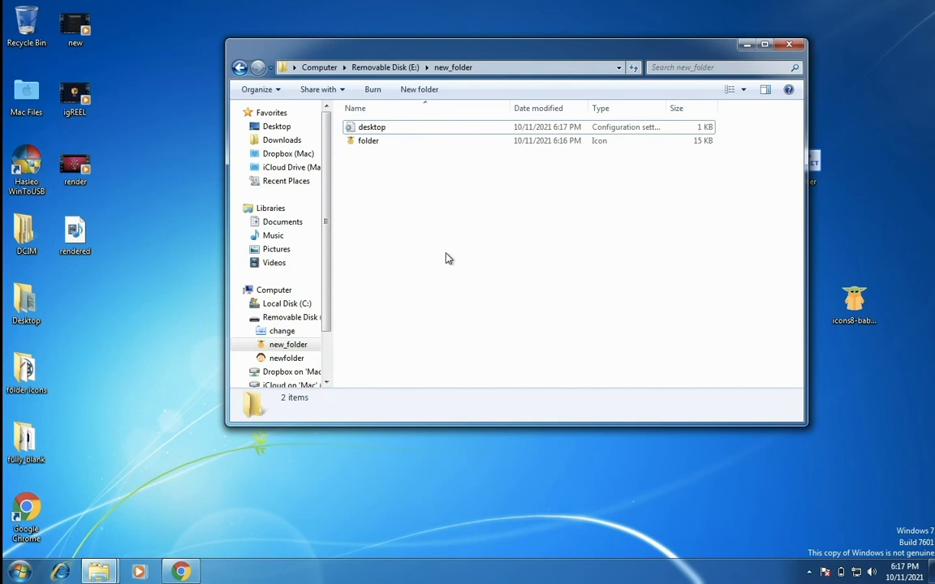
pyautogui.click(385, 67)
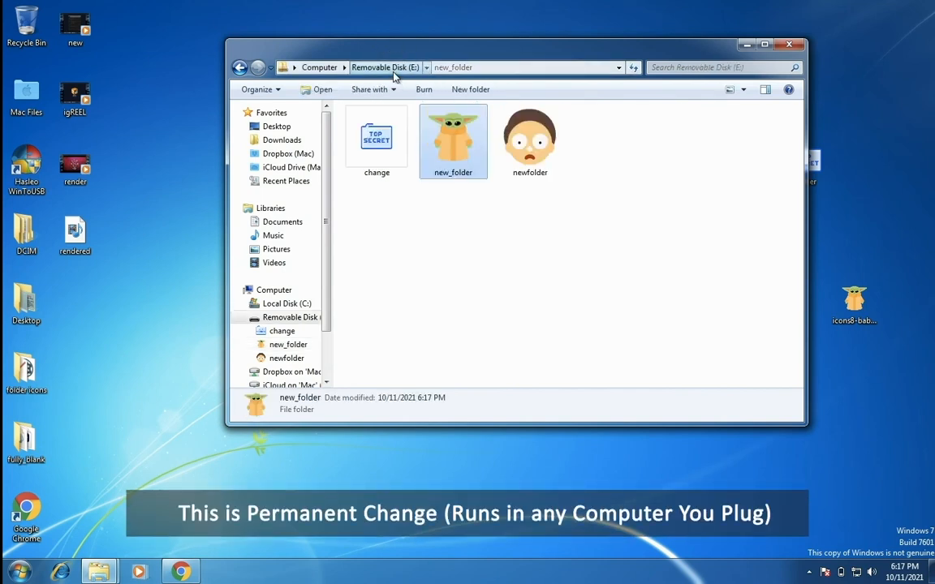
pyautogui.click(451, 147)
pyautogui.click(467, 219)
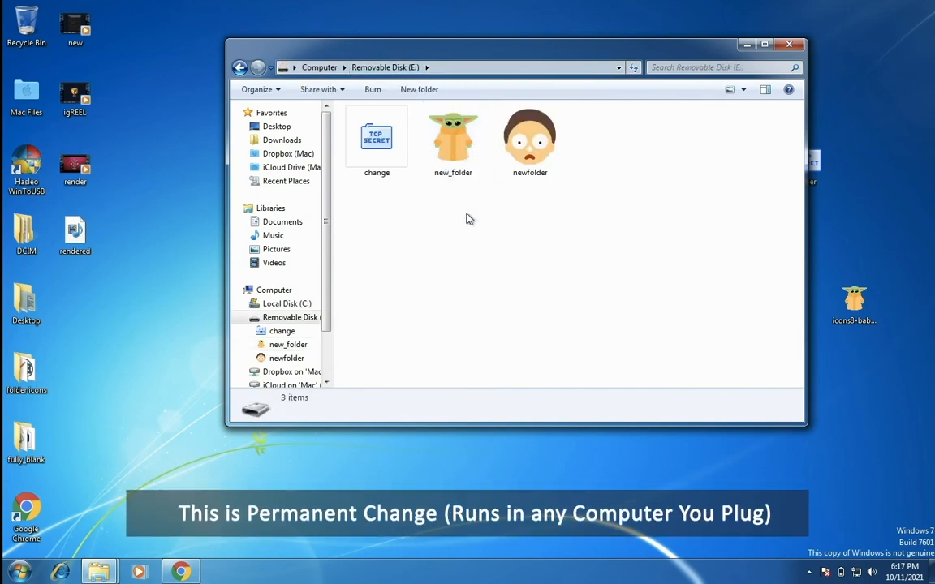
pyautogui.click(453, 154)
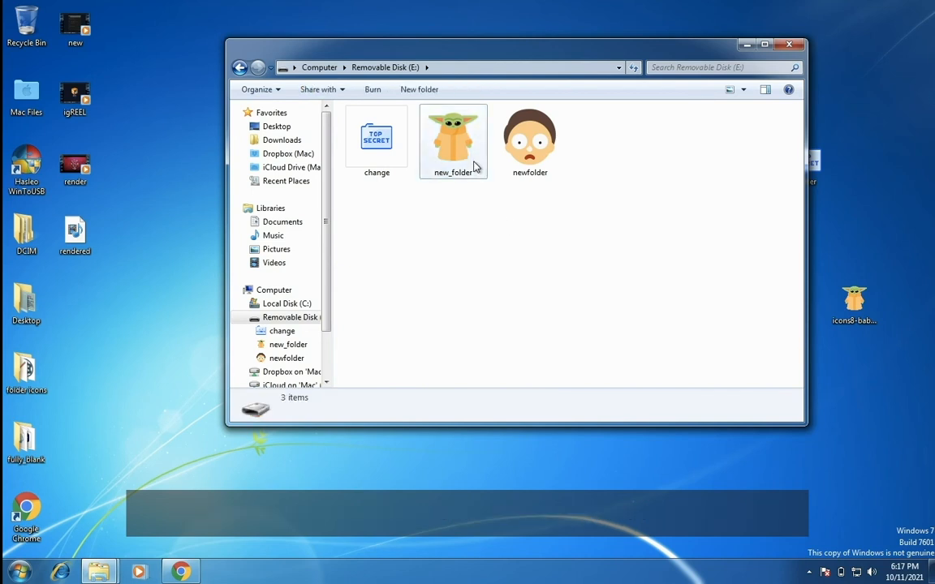
pyautogui.doubleClick(452, 146)
pyautogui.click(240, 69)
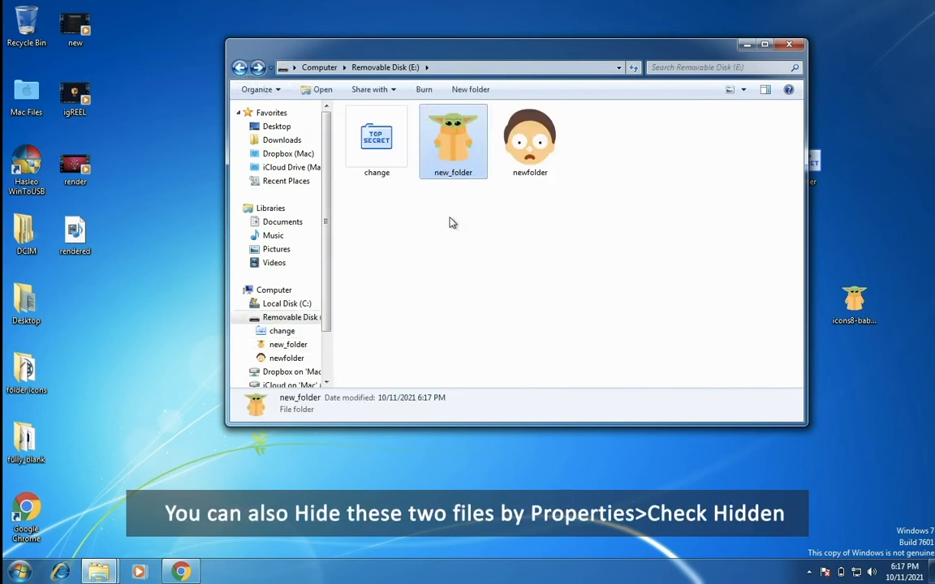